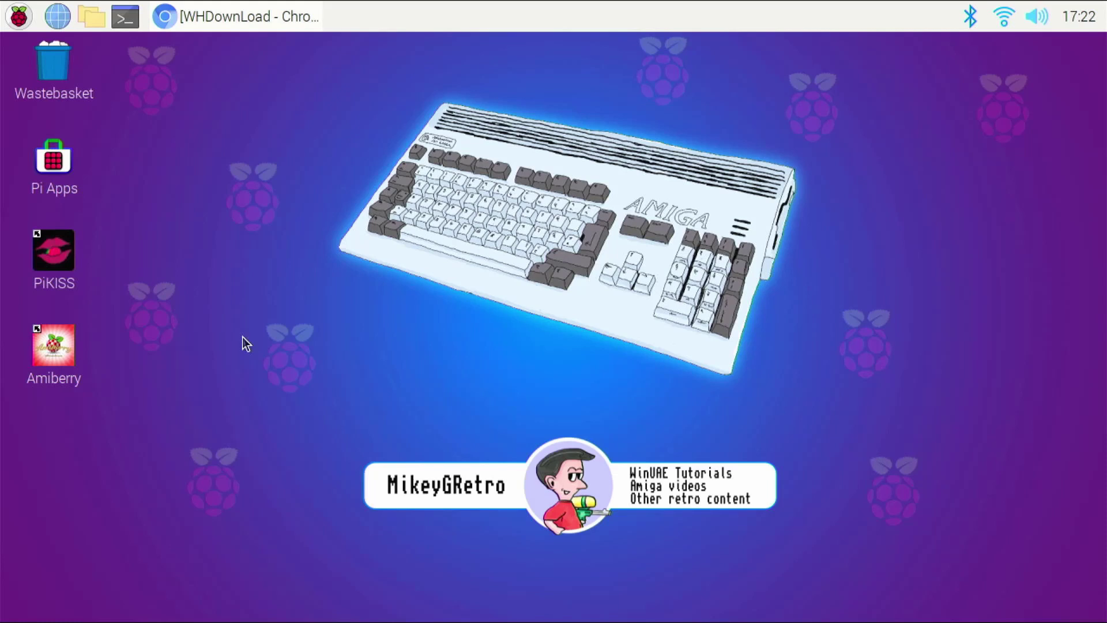
Launch Amiberry by executing its desktop script and open the floppy drive settings
double_click(54, 354)
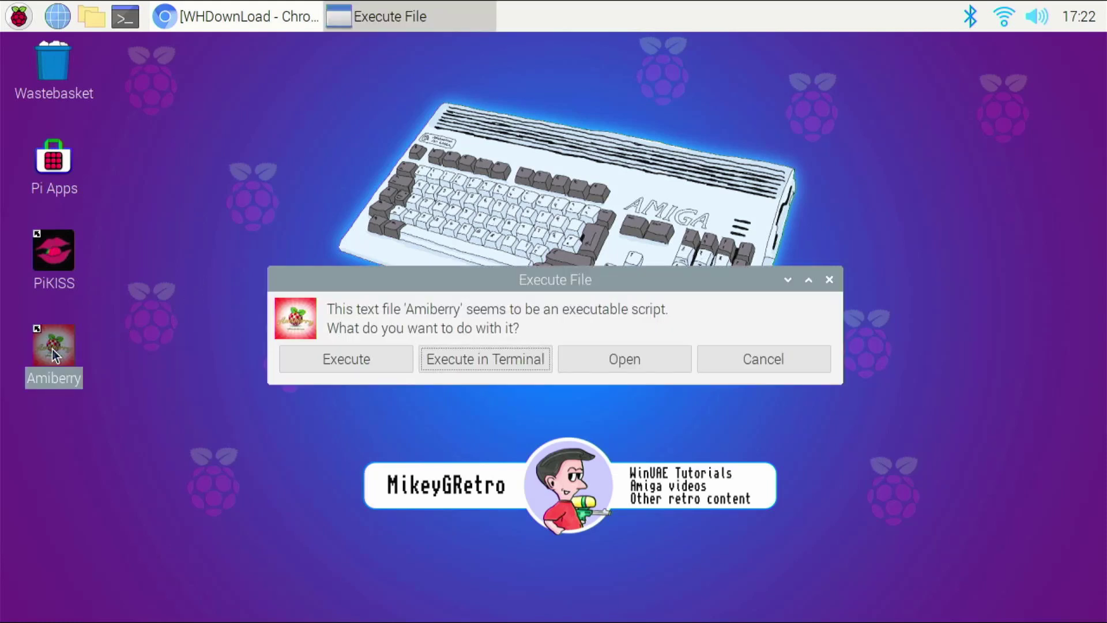
click(358, 368)
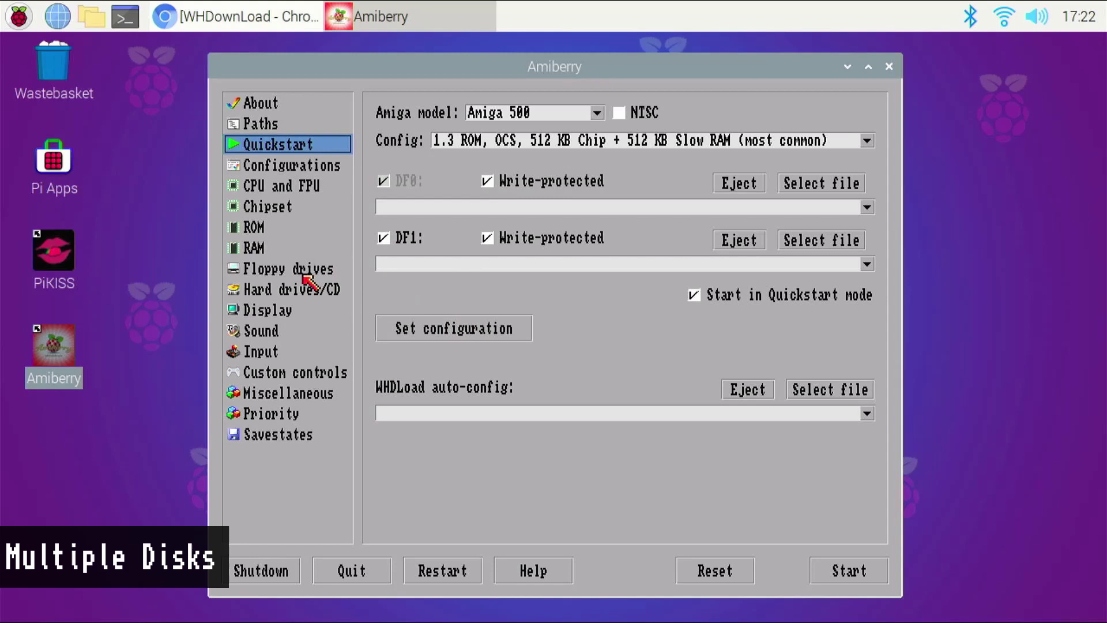
click(305, 274)
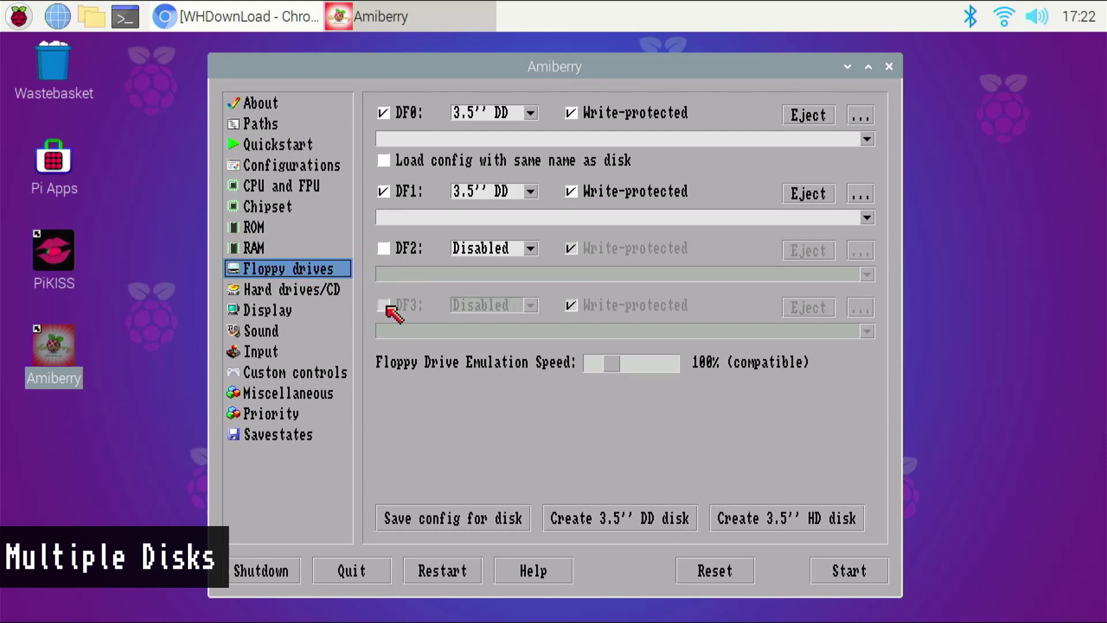
Set the floppy drive emulation speed to 800% and load Desert Strike (1993)(Electronic Arts)(Disk 1 of 3).adf into DF0
click(633, 361)
drag(633, 362, 672, 362)
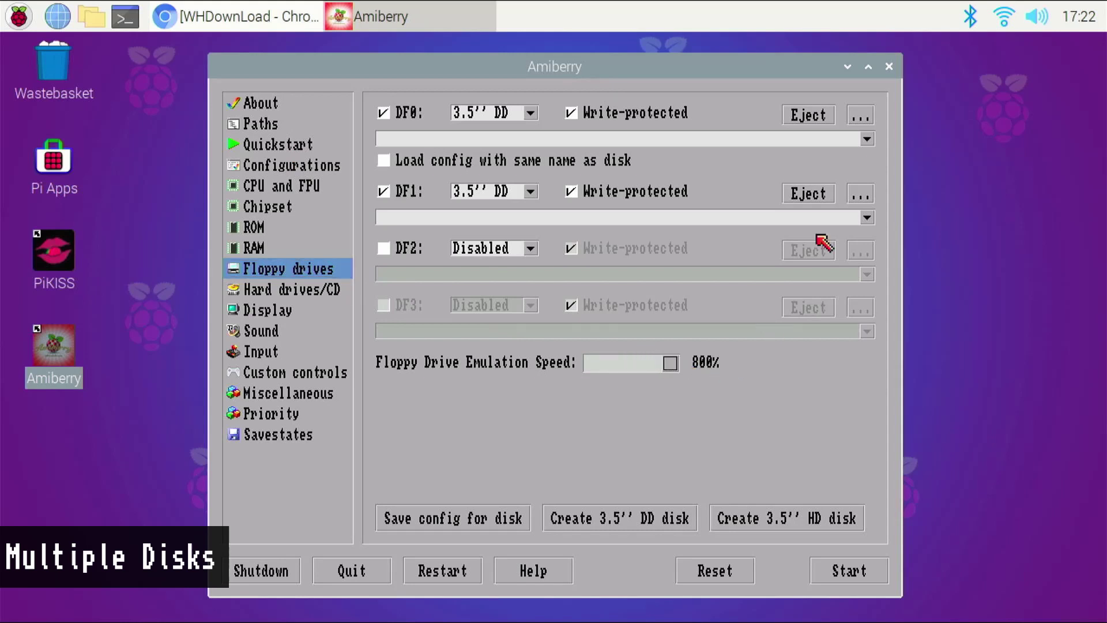
click(860, 116)
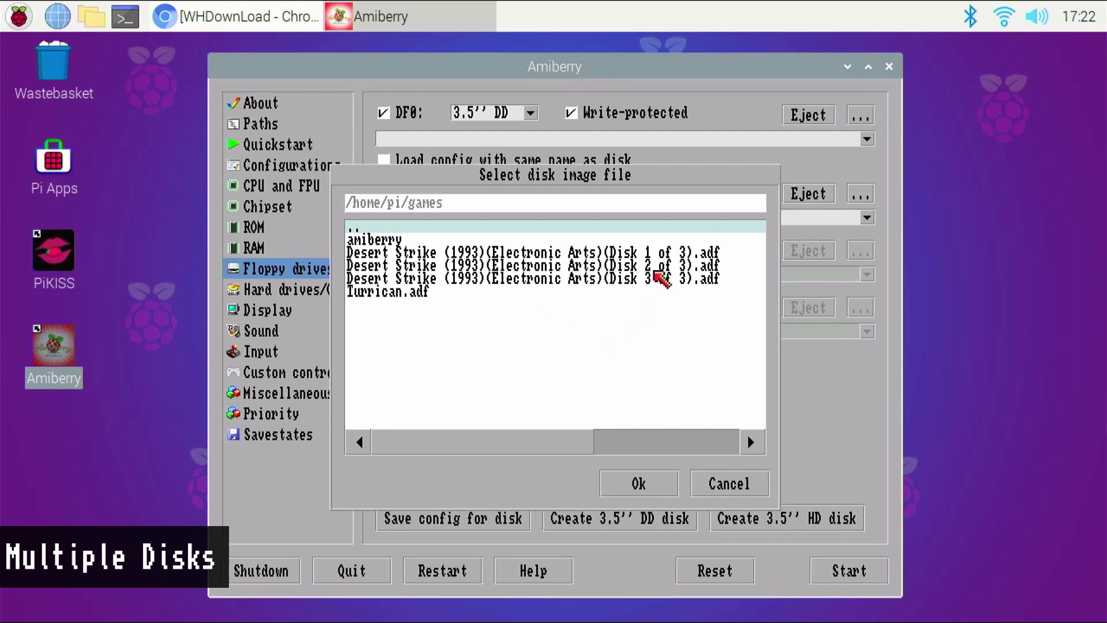
double_click(659, 254)
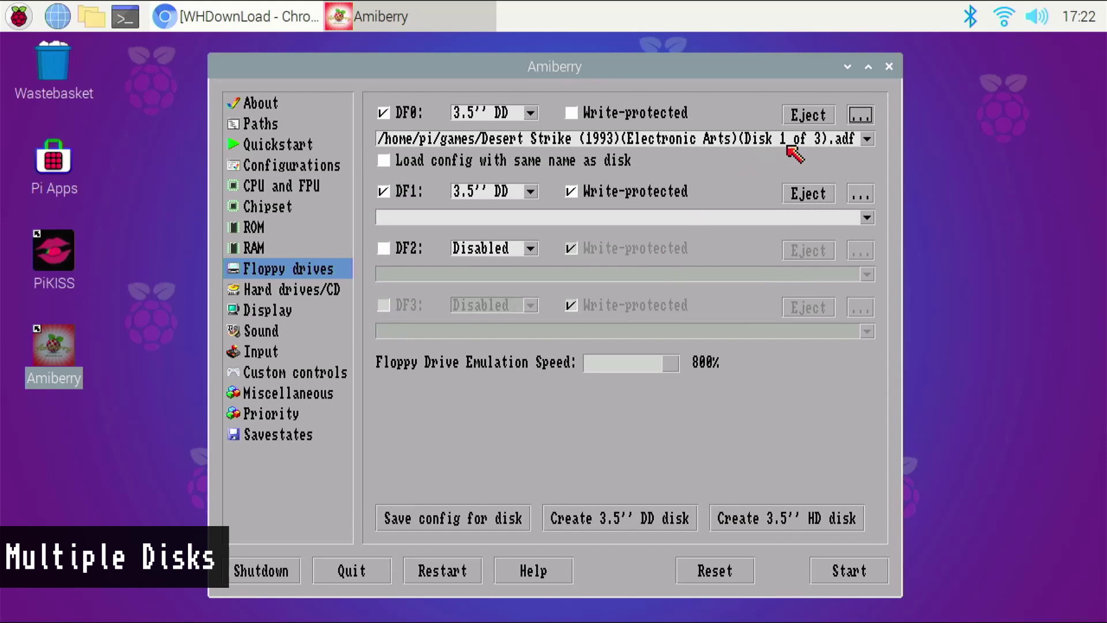
Enable horizontal and vertical centering for the display and start the emulation
click(288, 314)
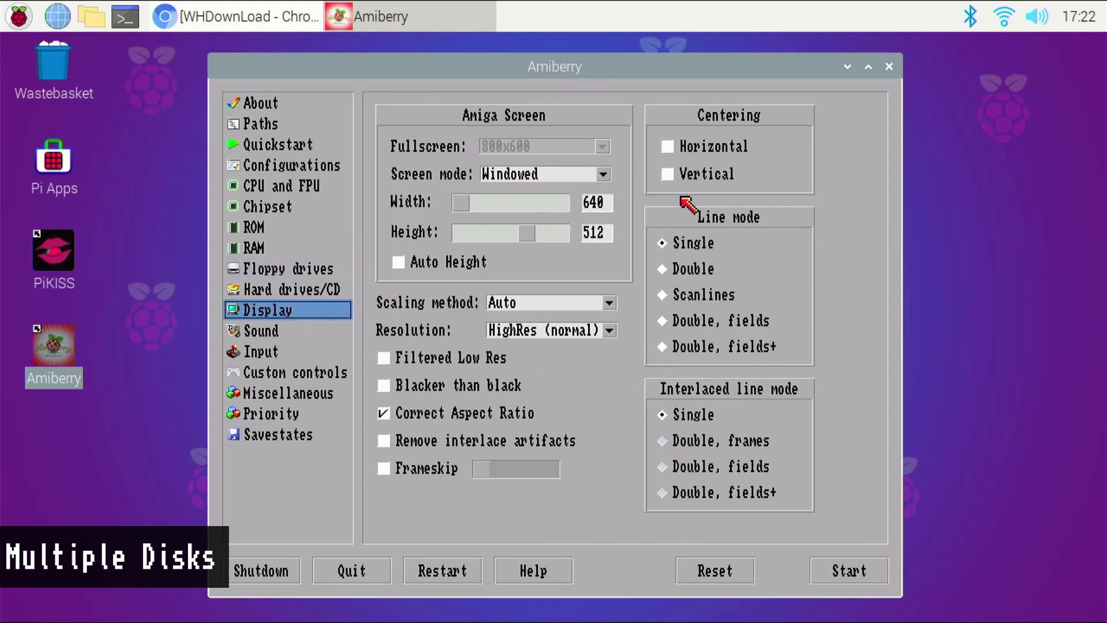
click(667, 146)
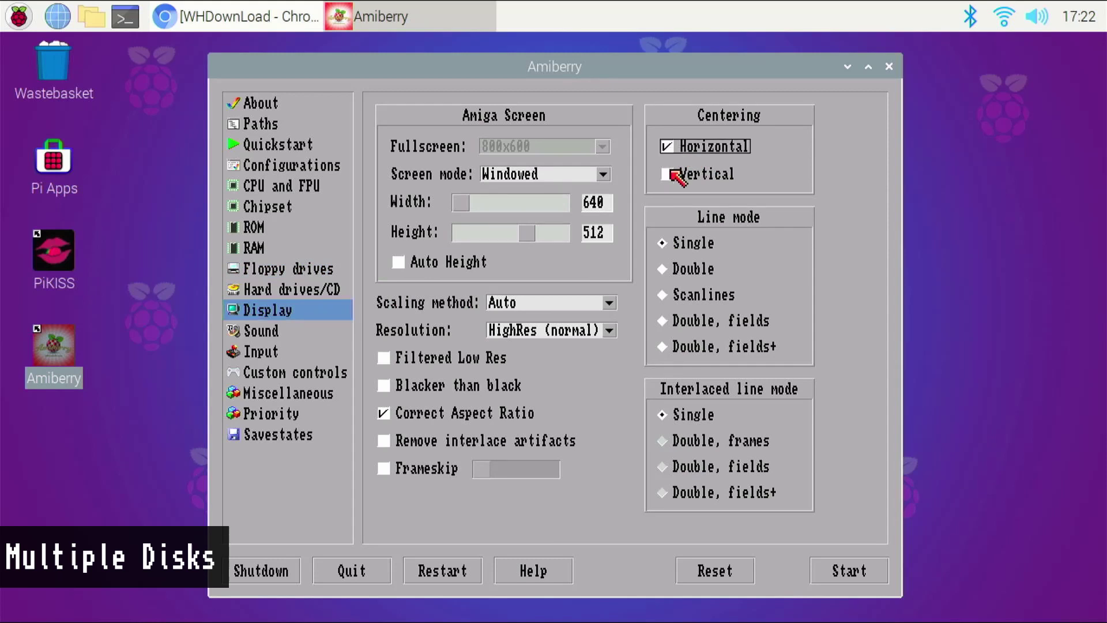
click(669, 176)
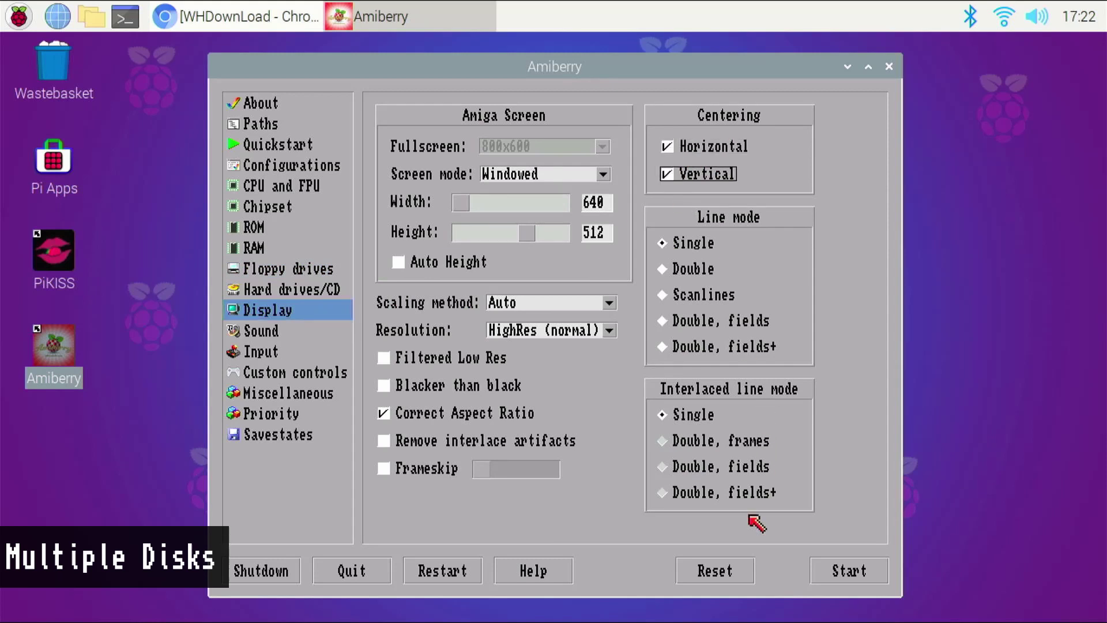
click(849, 572)
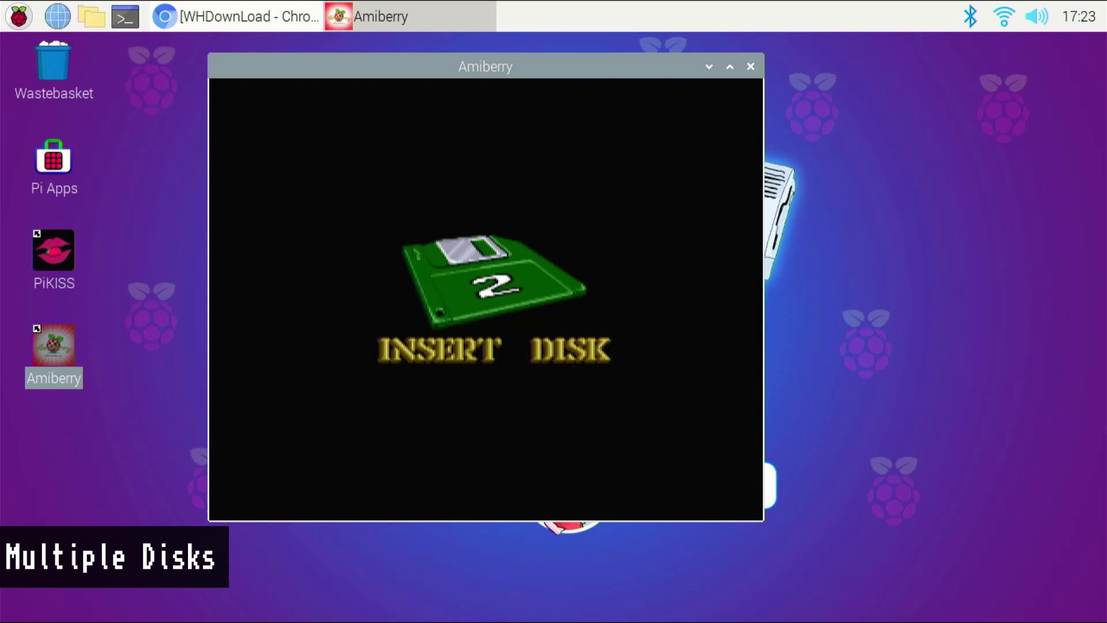
Swap the DF0 disk for Desert Strike (1993)(Electronic Arts)(Disk 2 of 3).adf and resume the emulation
key(F12)
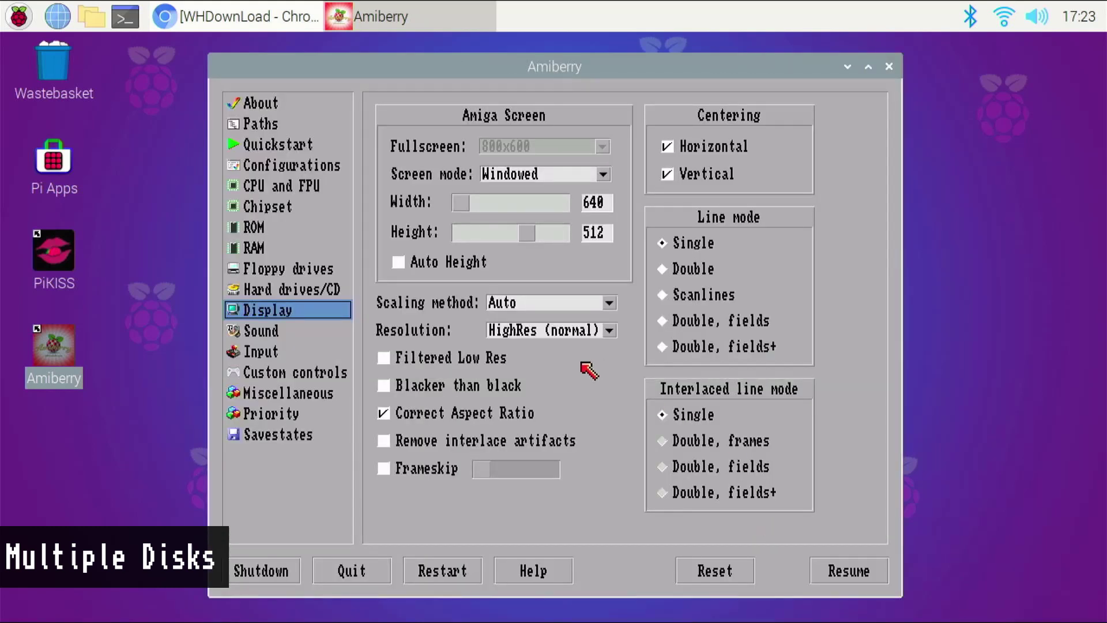
click(326, 280)
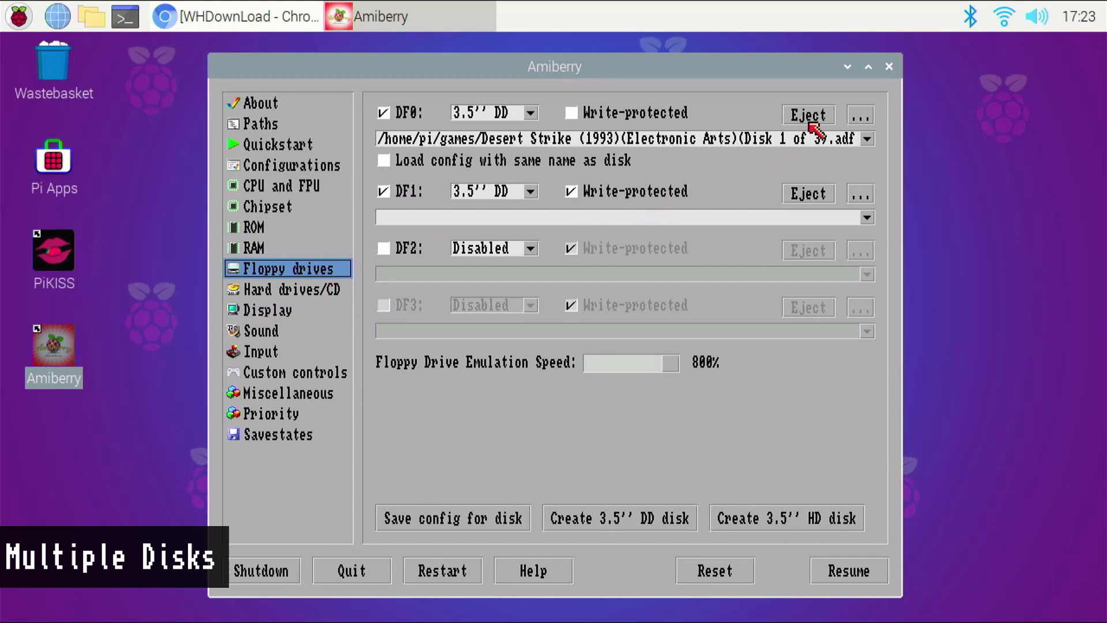
click(859, 117)
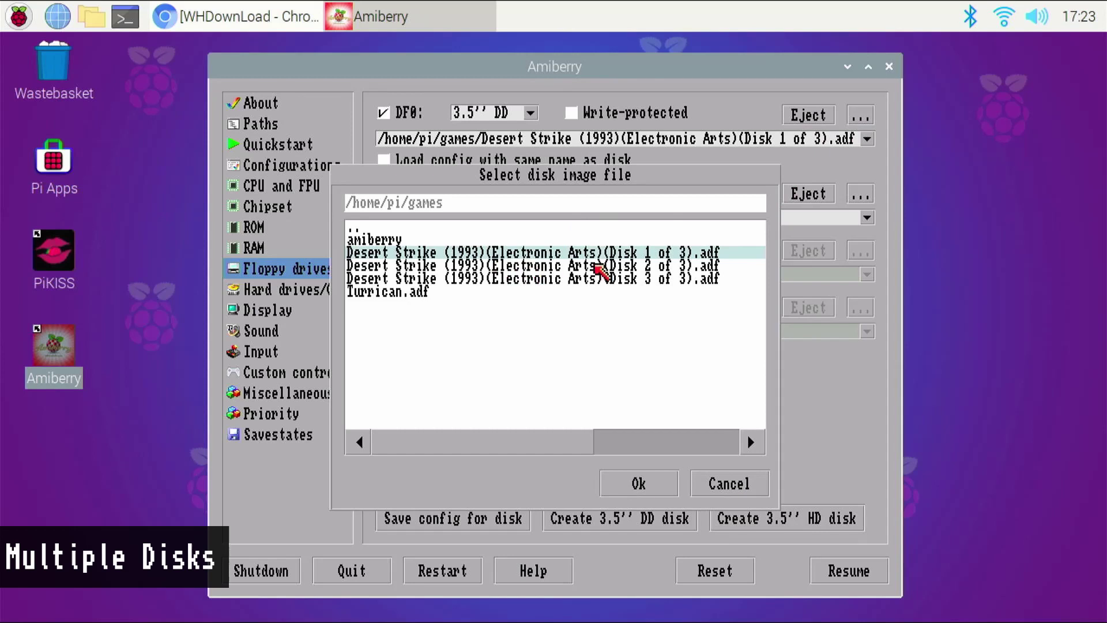
double_click(648, 267)
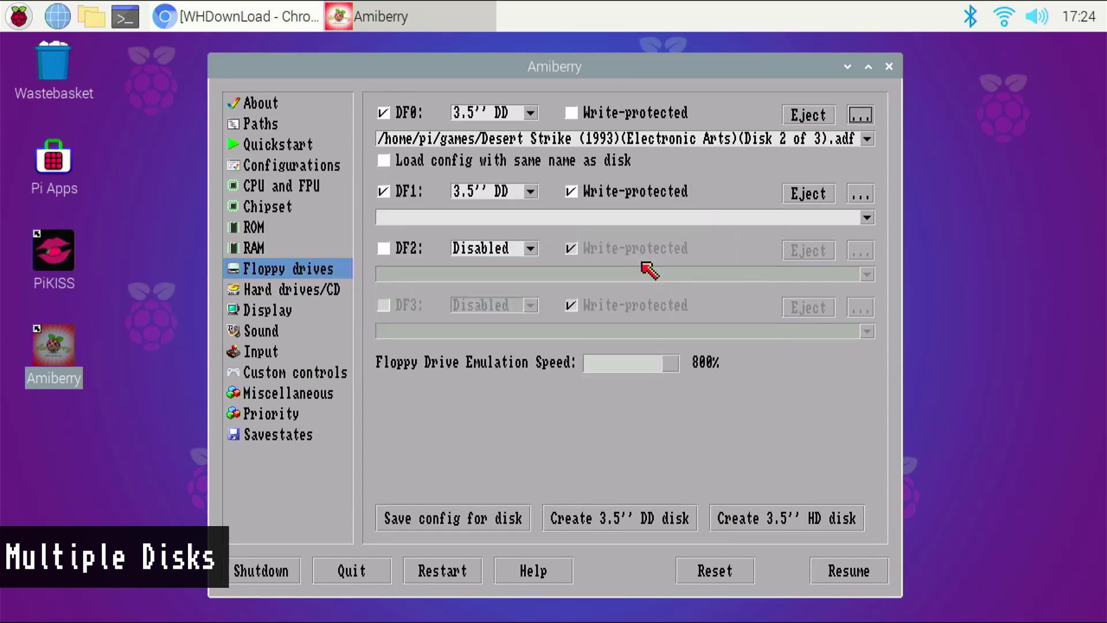
click(848, 570)
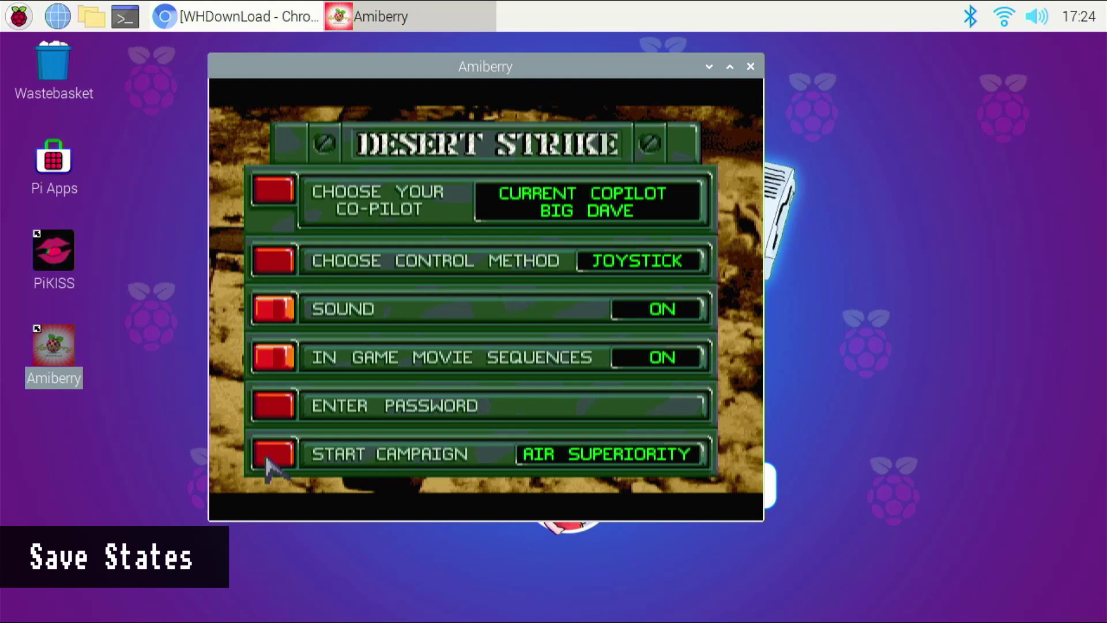
Save the Desert Strike menu as savestate number 1, check its preview and return to the game
key(F12)
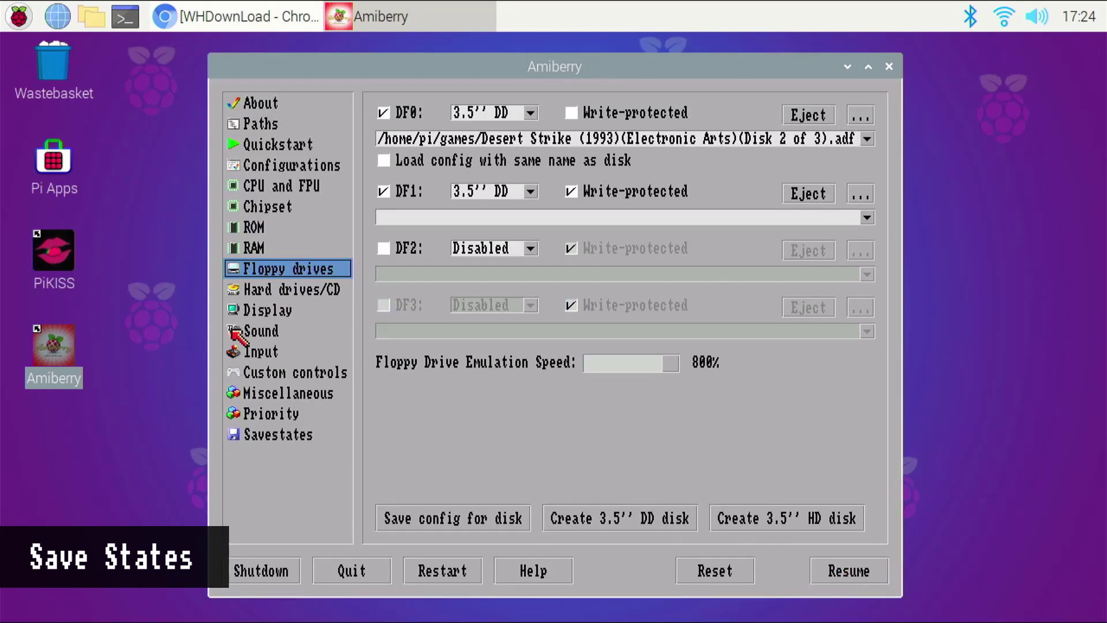
click(286, 441)
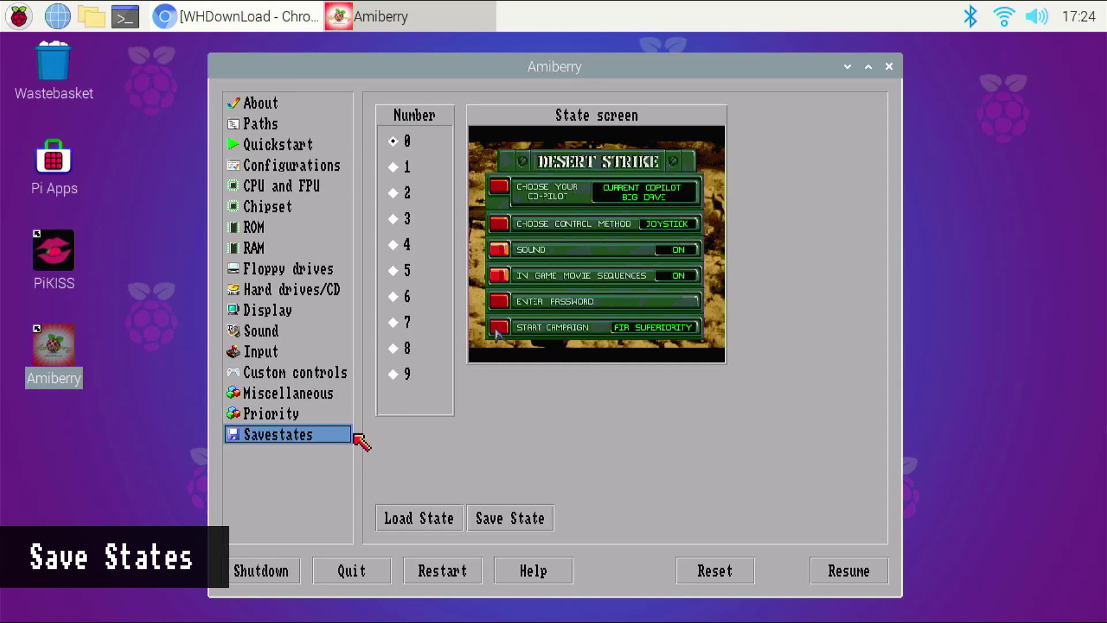
click(394, 142)
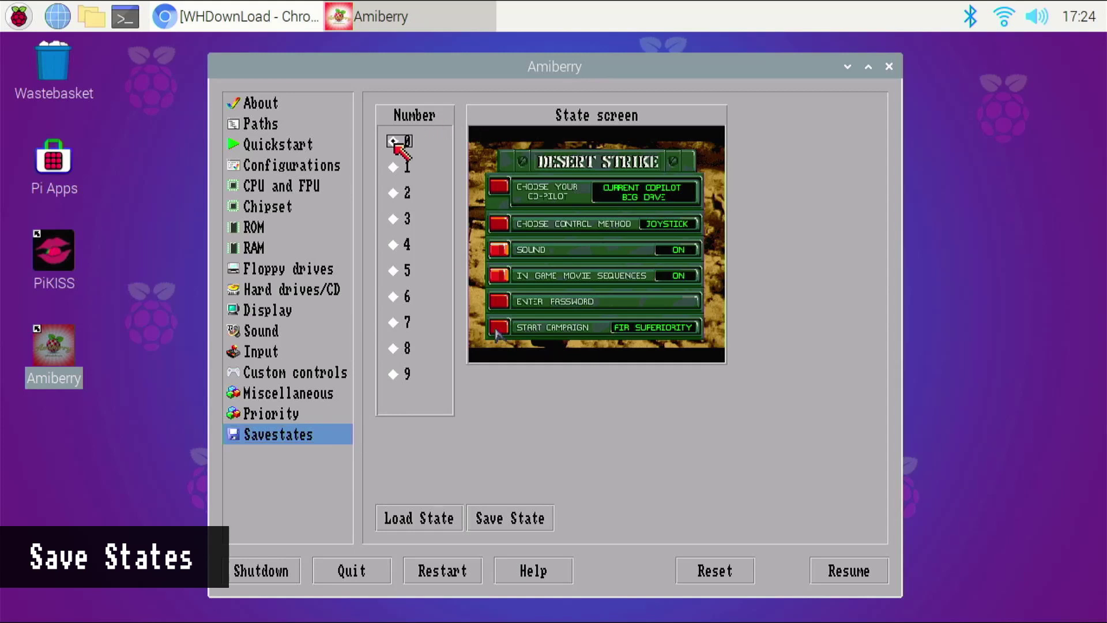
click(395, 169)
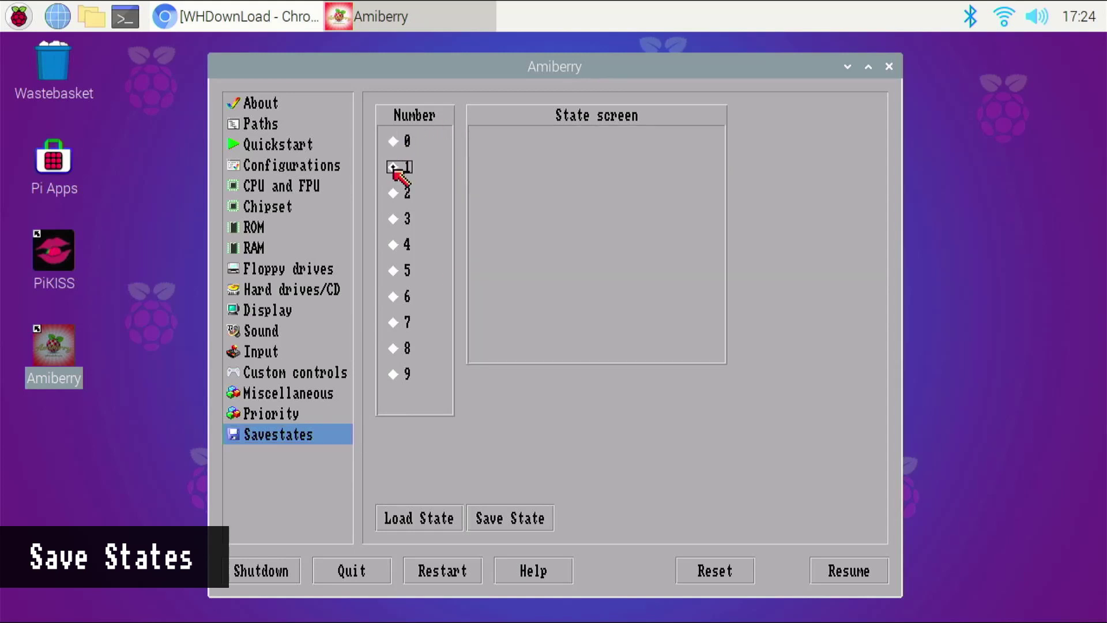
click(403, 147)
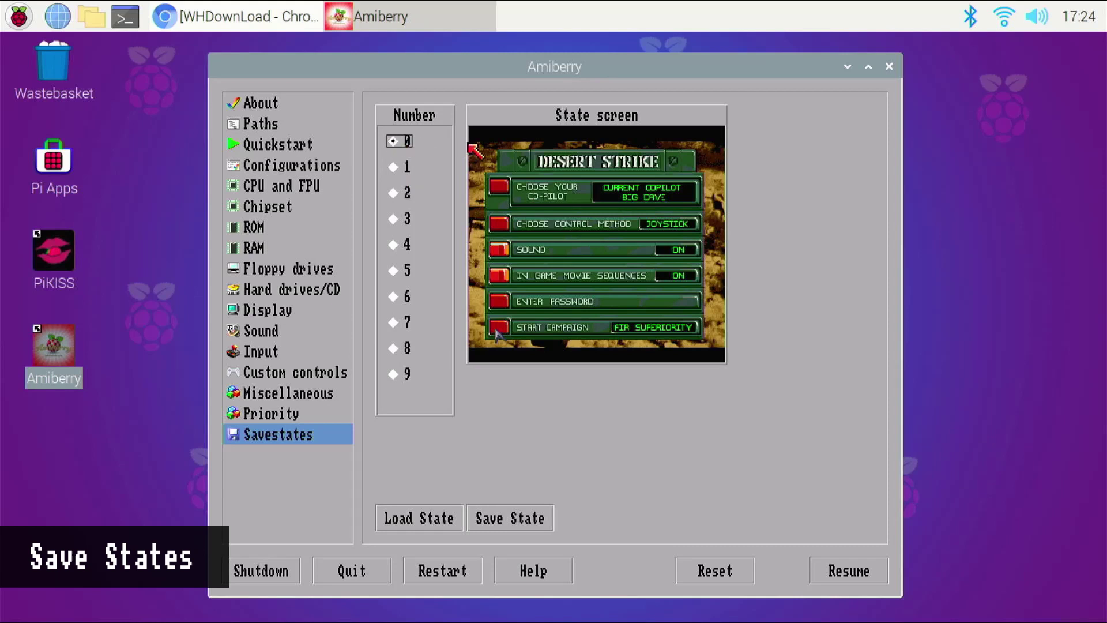
click(395, 167)
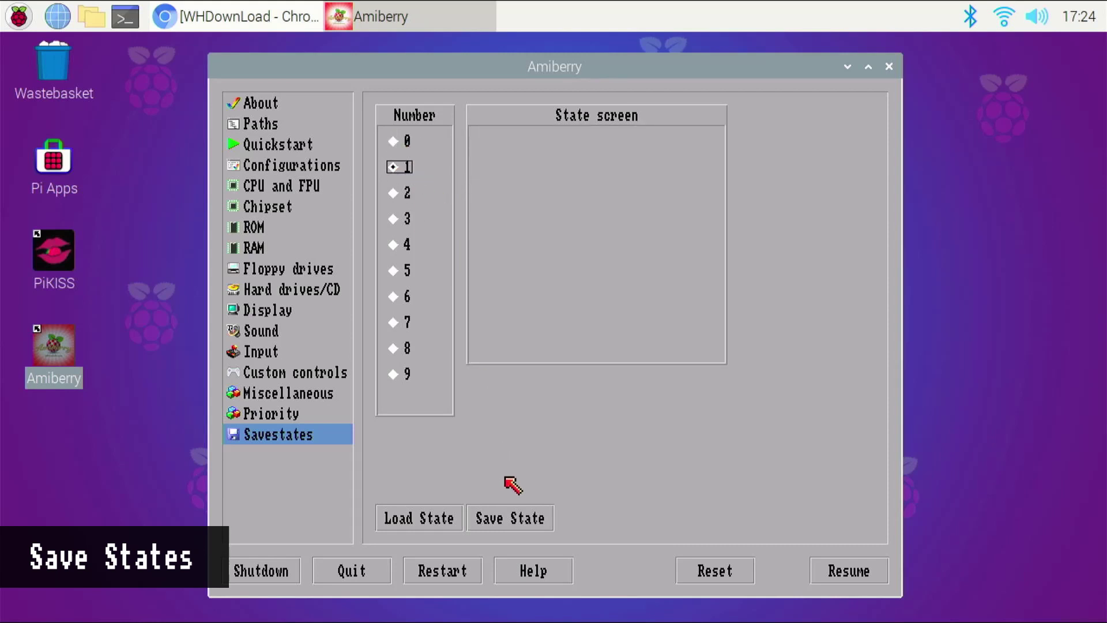
click(517, 521)
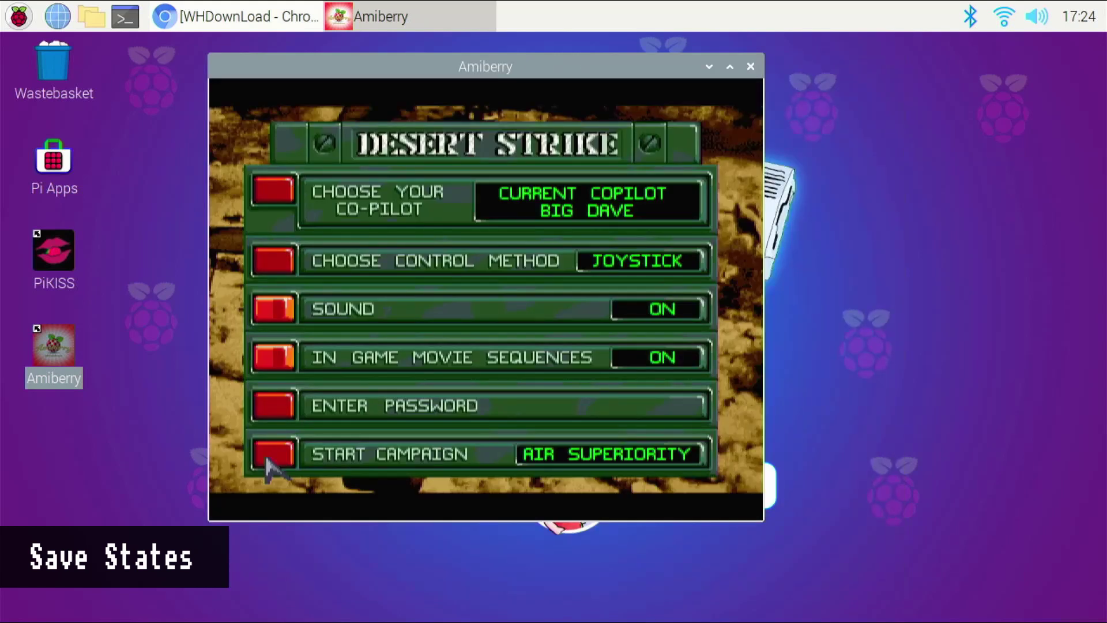
key(F12)
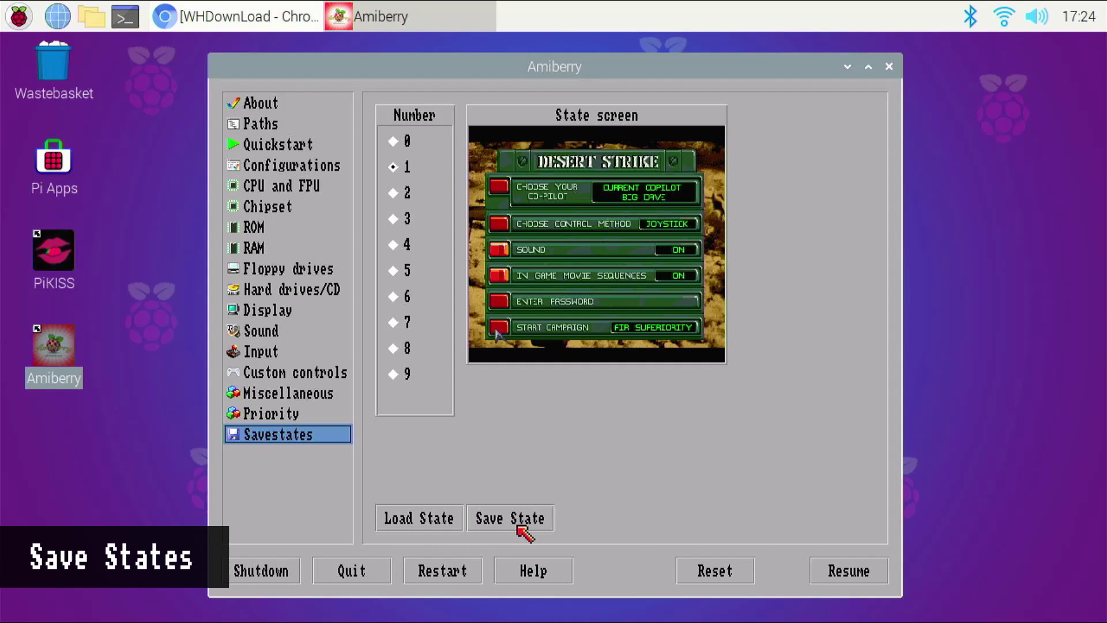
key(F12)
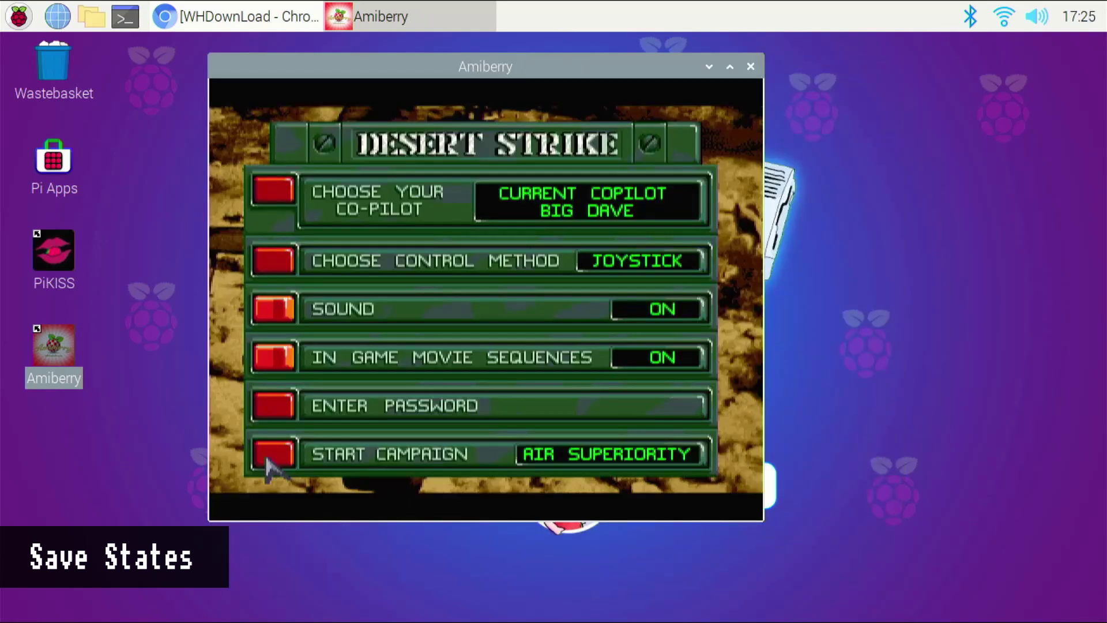
Start the Desert Strike campaign, then restore the game from savestate number 1
click(272, 455)
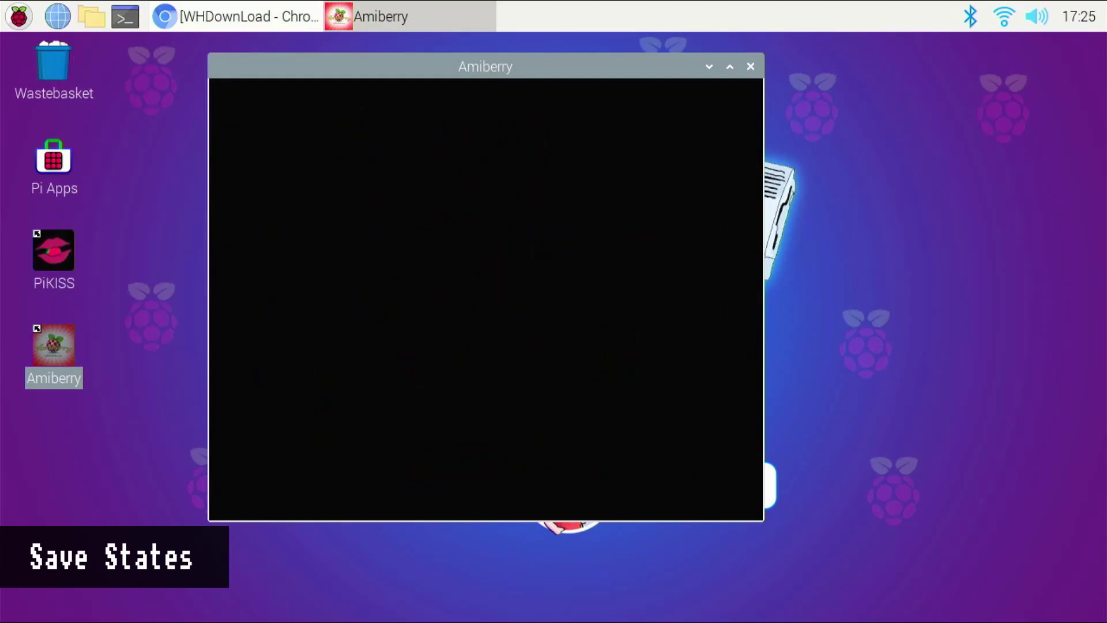
key(F12)
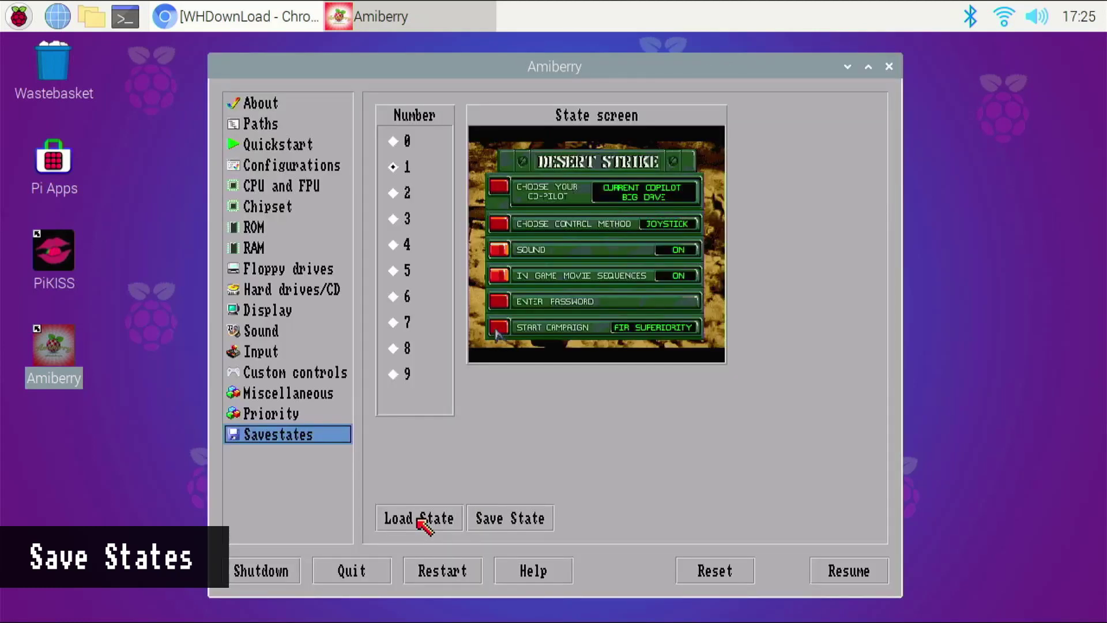
click(418, 520)
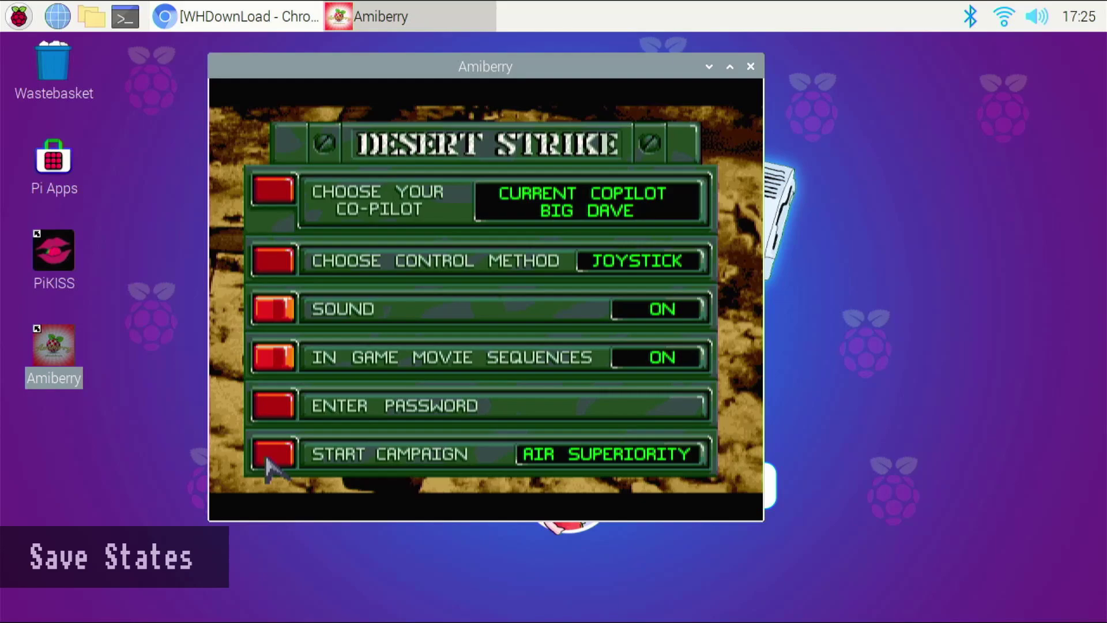
Pause the game and restart the emulator to return to its default Quickstart settings
key(F12)
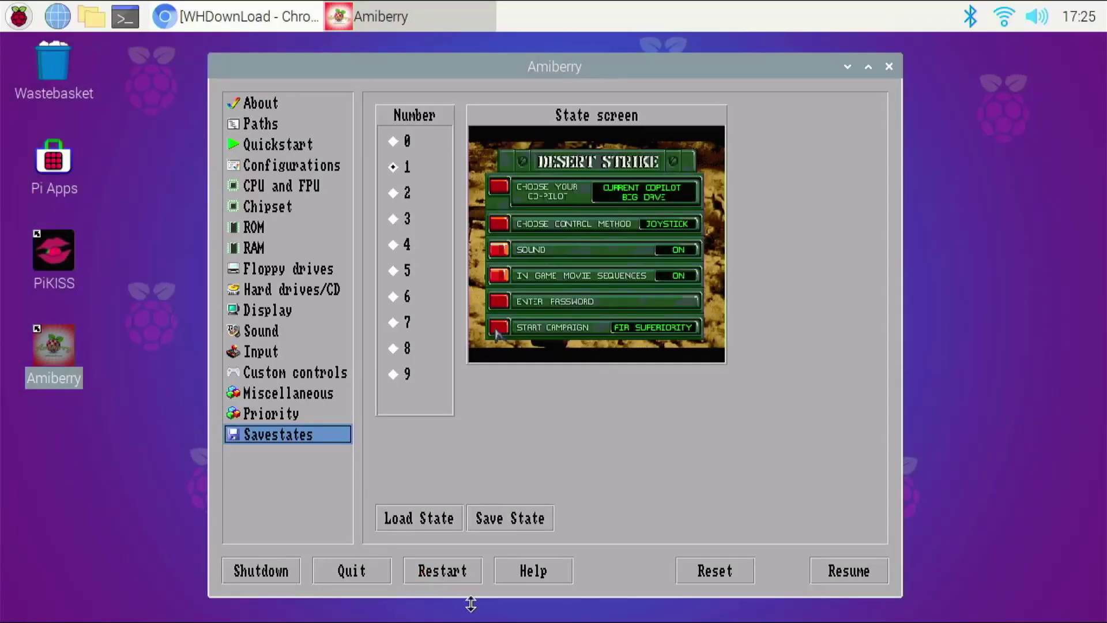
click(449, 577)
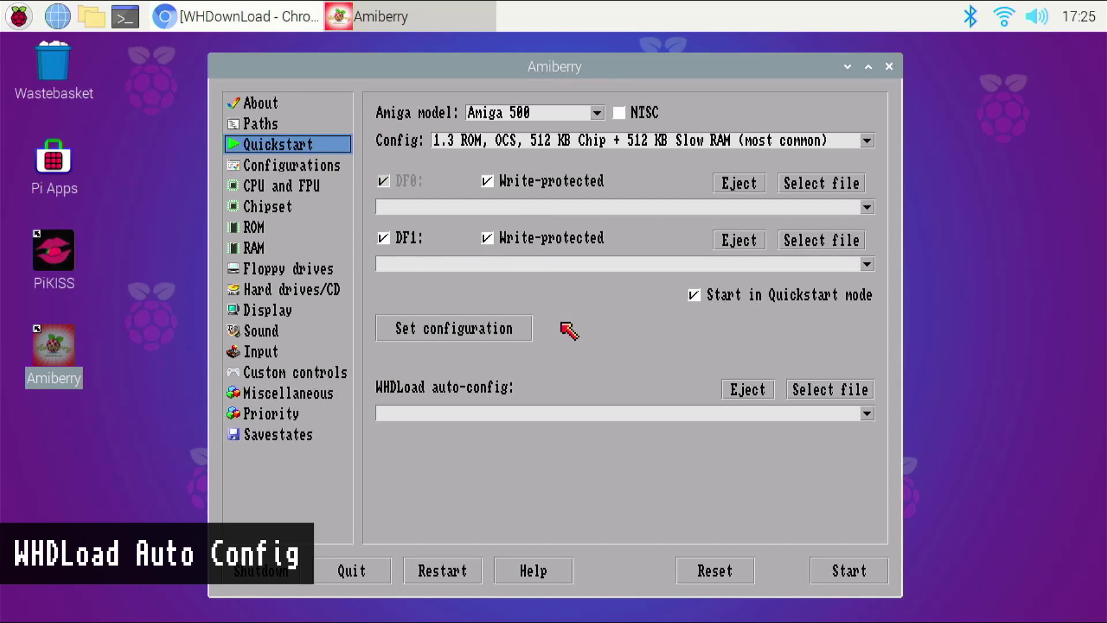
Switch to Chromium, view The Secret of Monkey Island entries on WHDownLoad, and minimise the browser to return to Amiberry
click(213, 14)
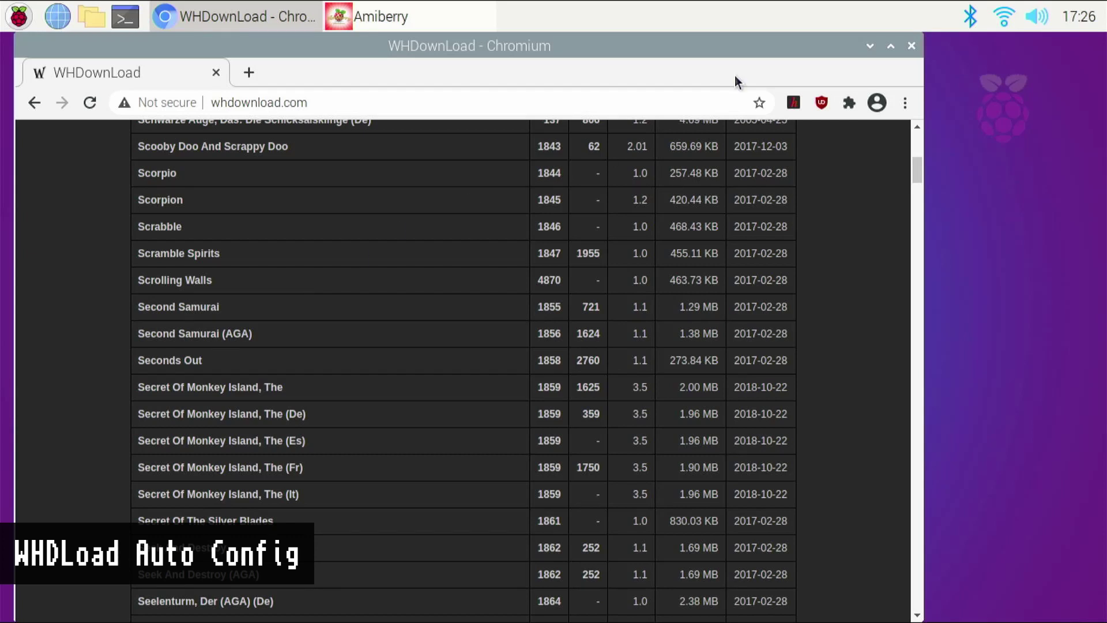
click(868, 48)
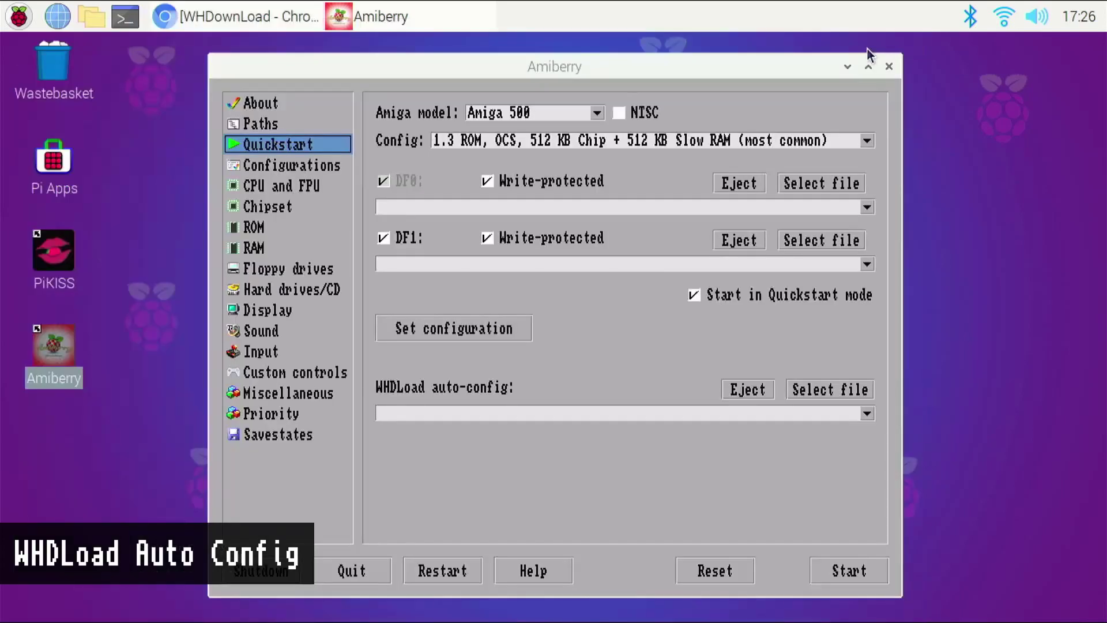
Load SecretOfMonkeyIsland_v3.5_1625.lha as the WHDLoad auto-config file in Quickstart and start the emulation
click(293, 153)
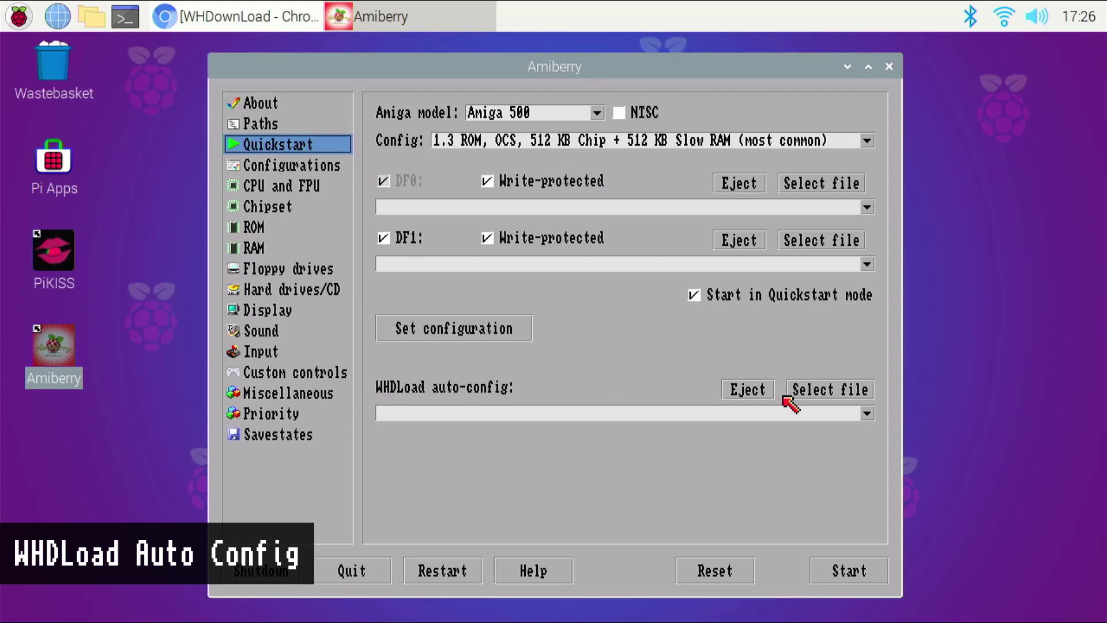
click(829, 394)
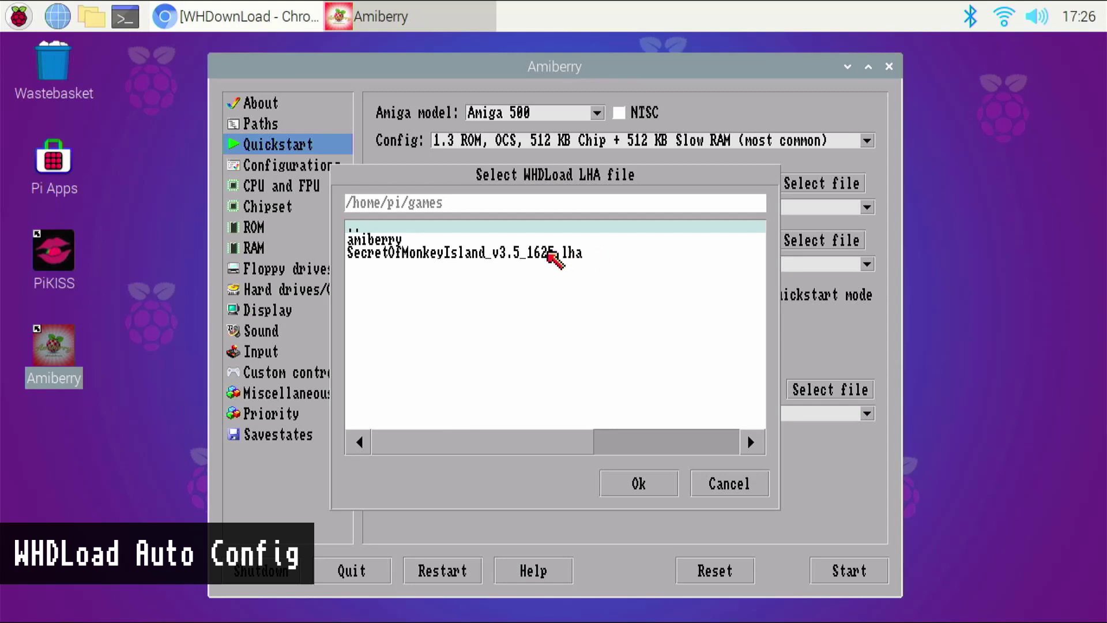
double_click(548, 253)
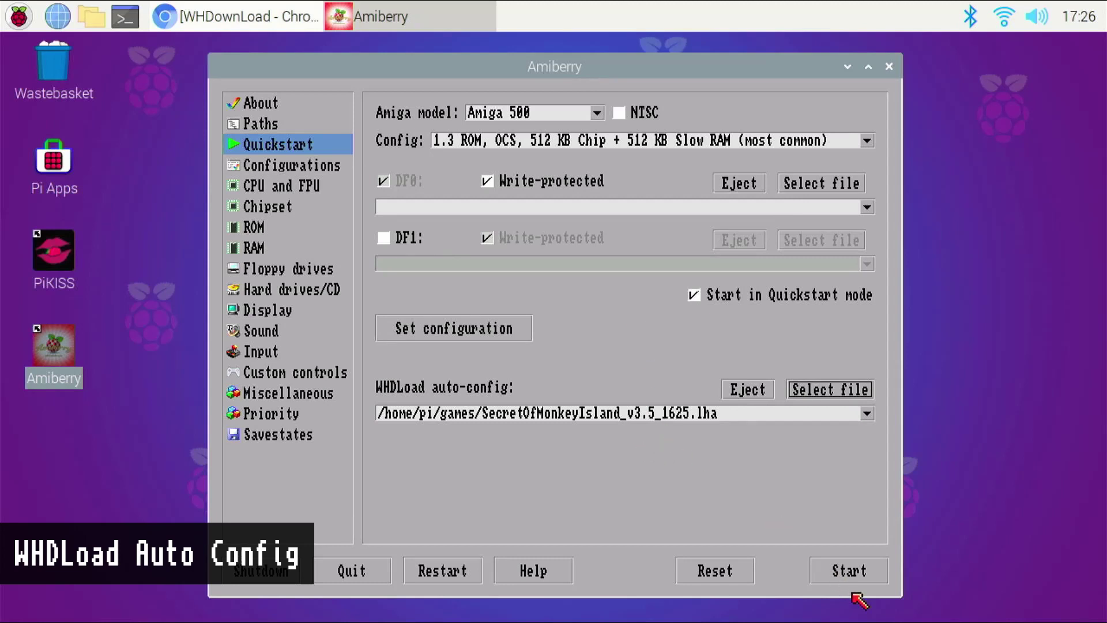
click(855, 572)
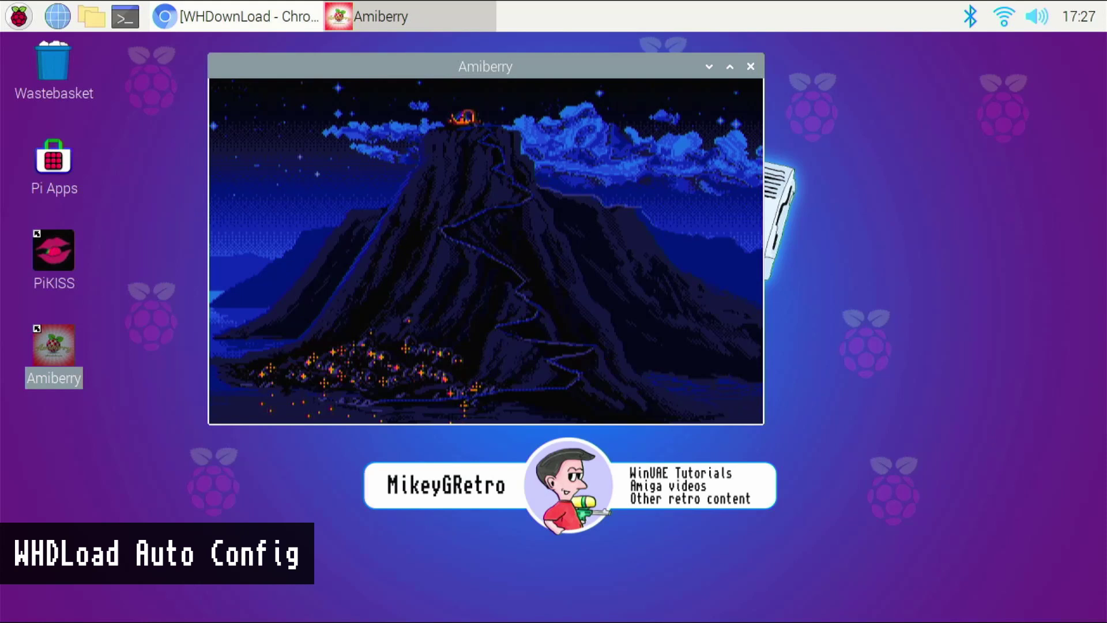
Pause The Secret of Monkey Island and look at the emulator's savestate and floppy drive settings
key(F12)
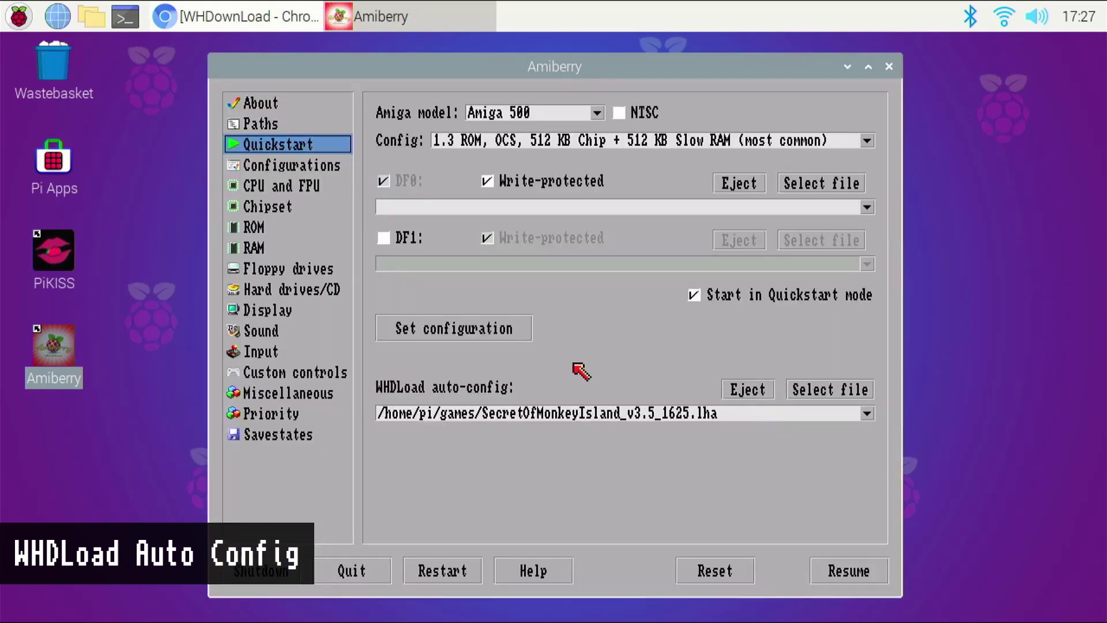
click(300, 435)
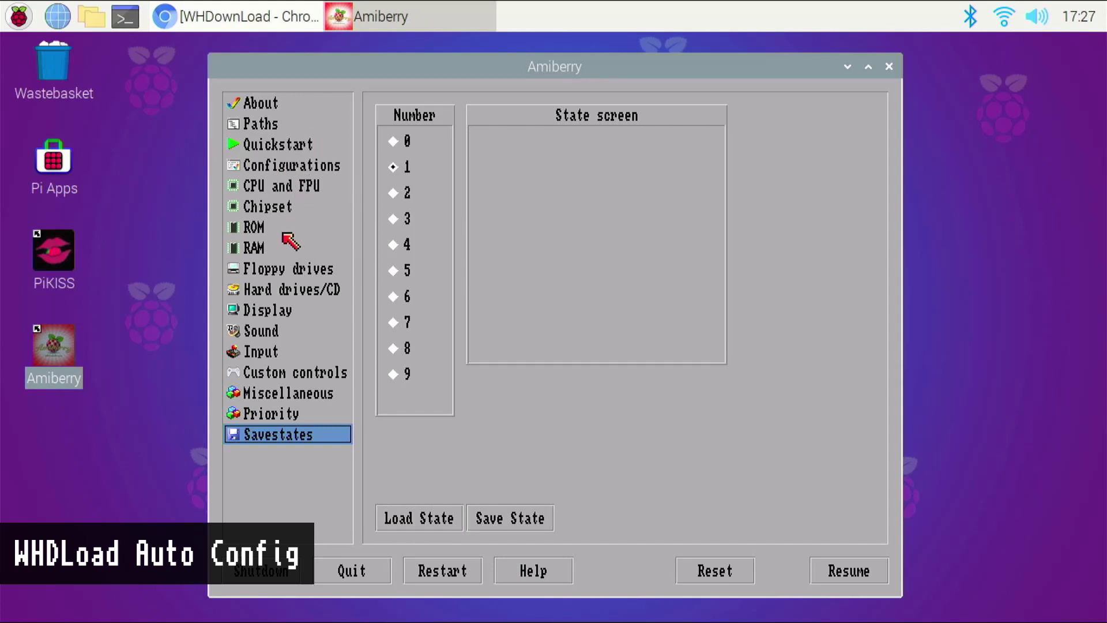
click(295, 268)
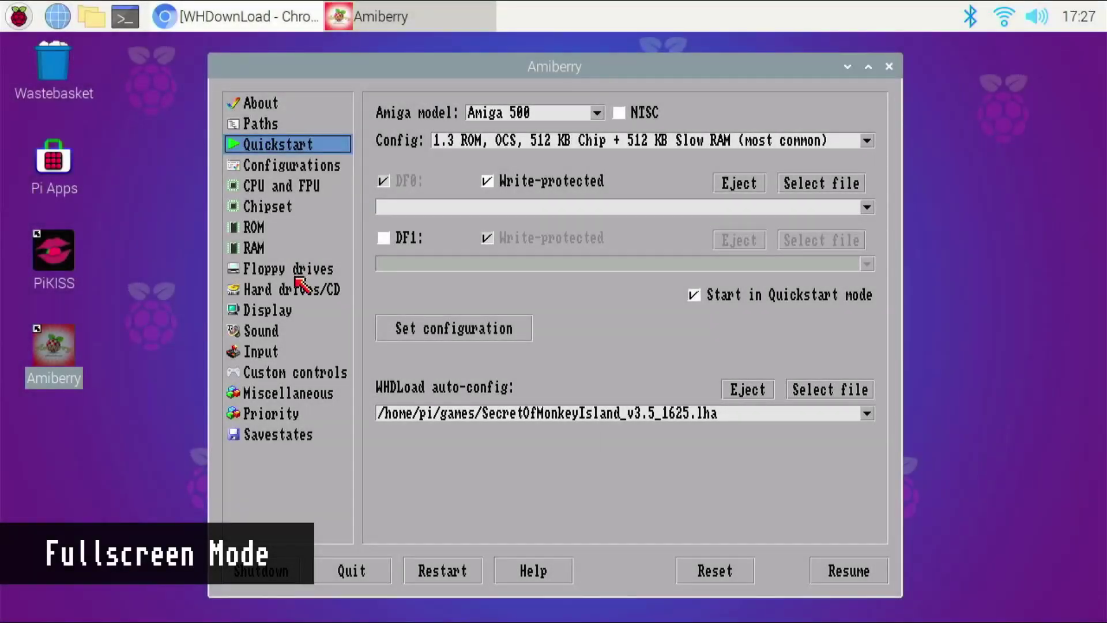
Set the Amiga screen mode to Fullscreen in the display settings and resume the game
click(272, 312)
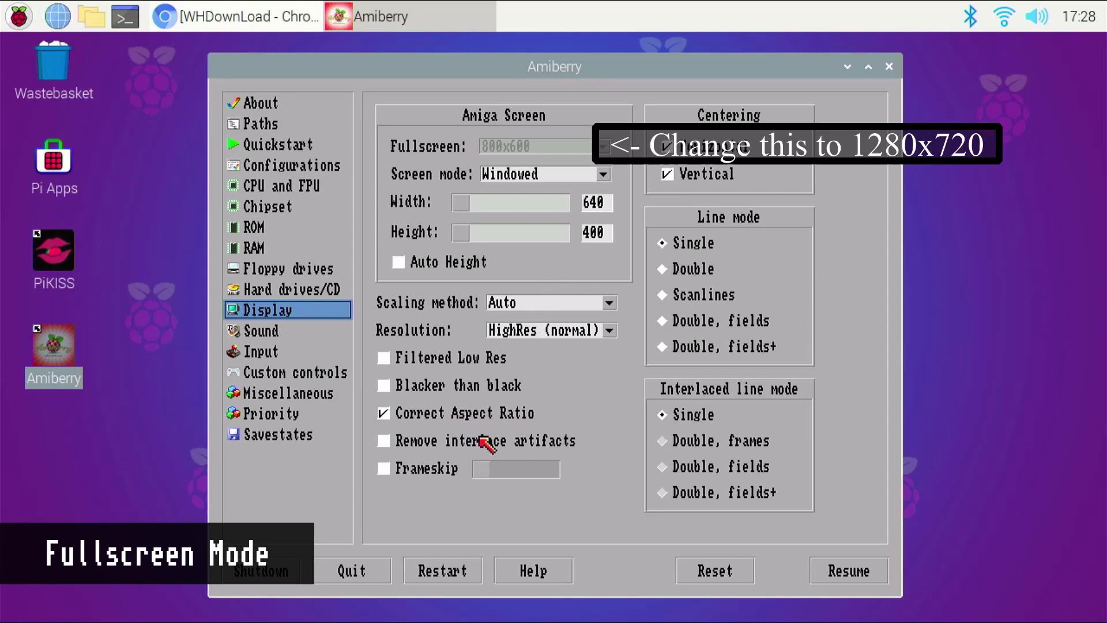
click(559, 176)
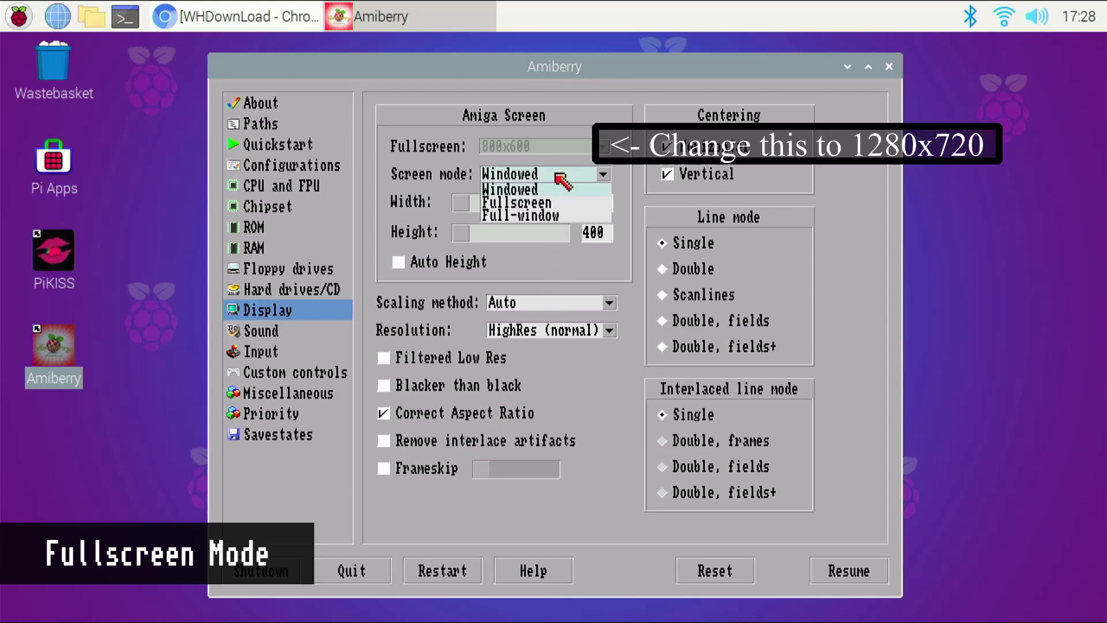
click(541, 206)
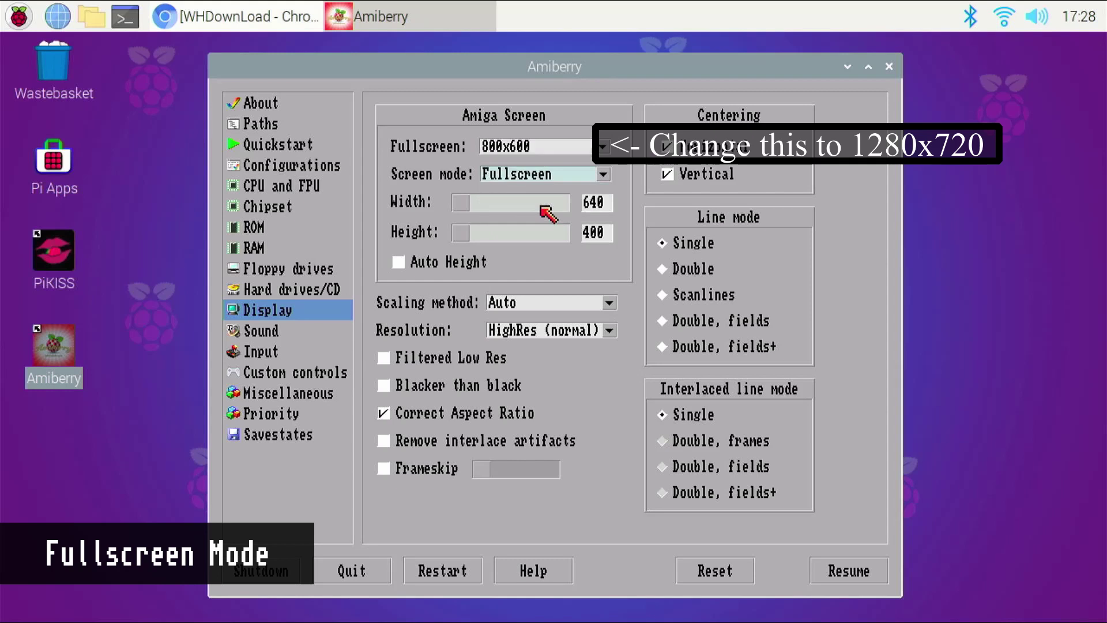
click(848, 571)
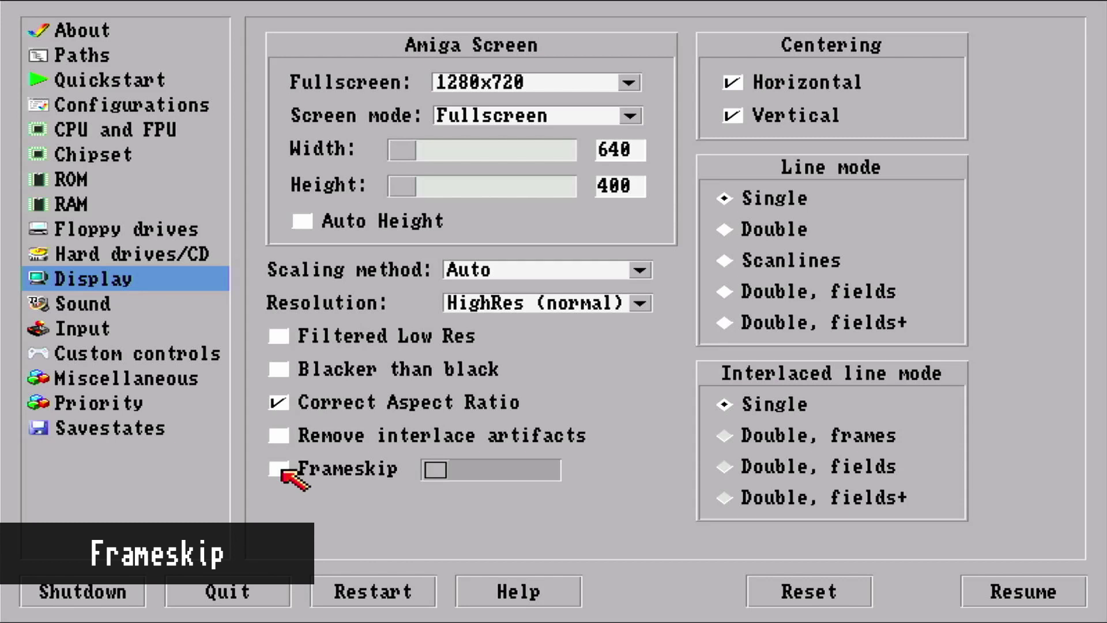
Enable Frameskip in the display settings, toggling it off and on again, and resume the game
click(279, 469)
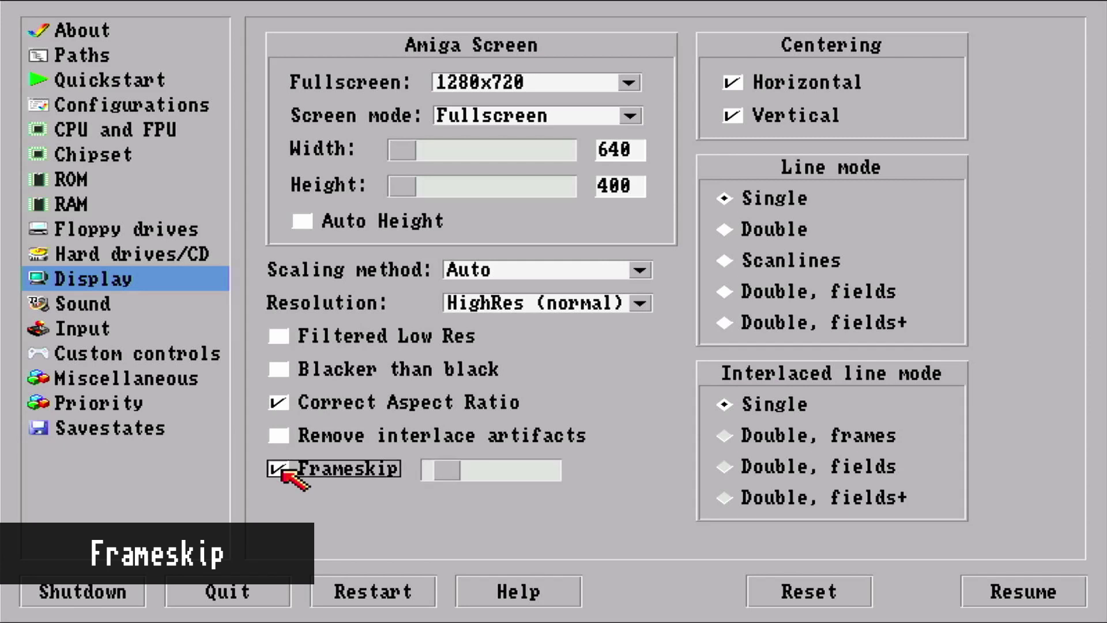
click(282, 470)
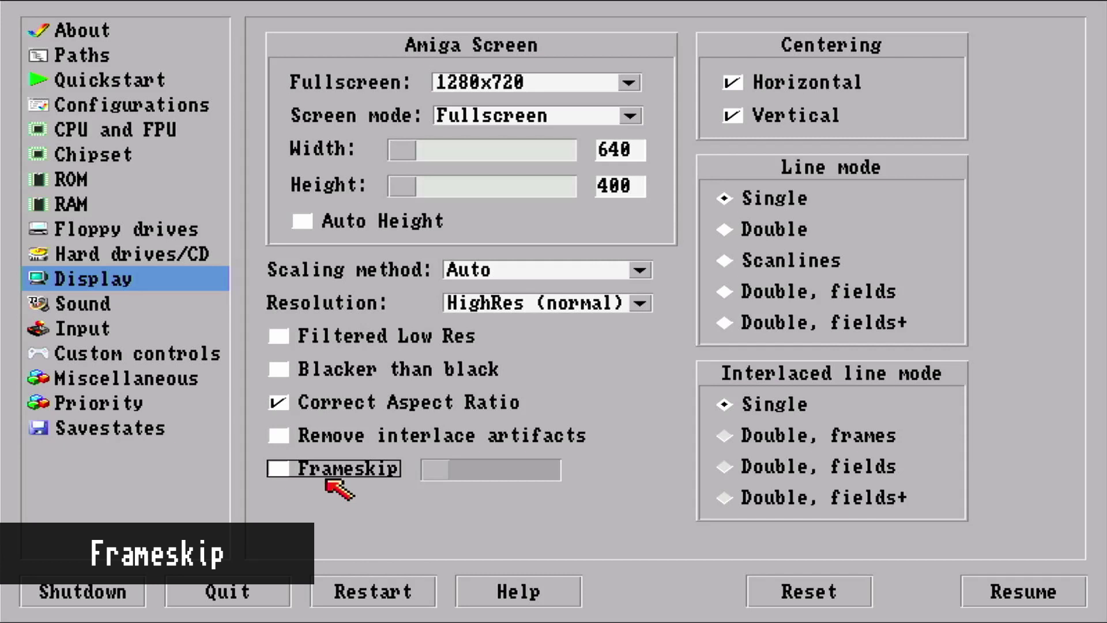
click(325, 472)
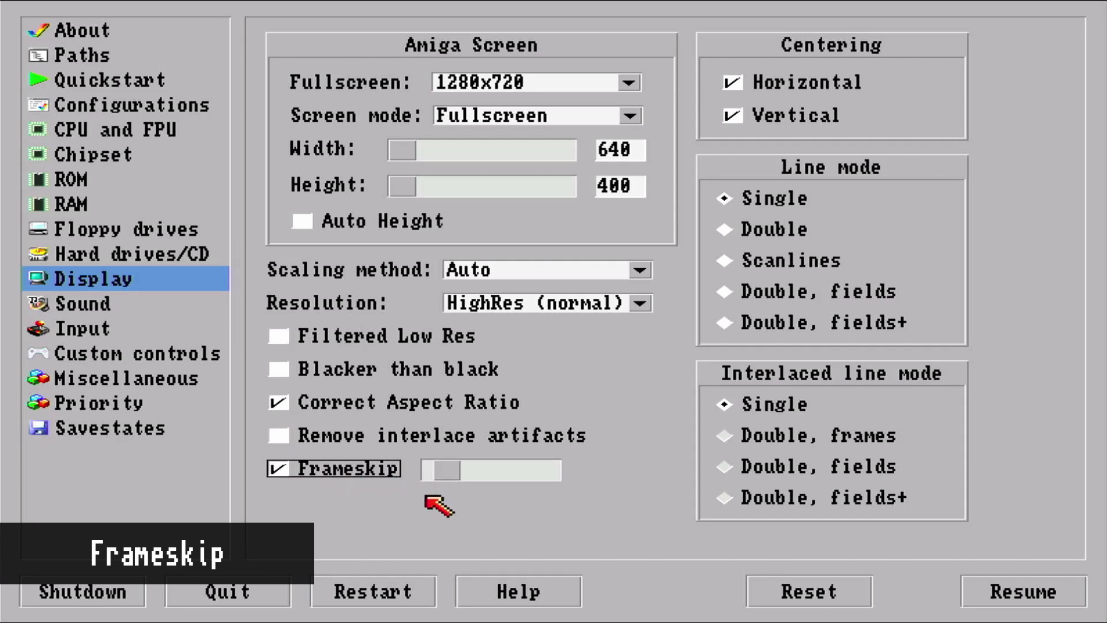
click(1033, 588)
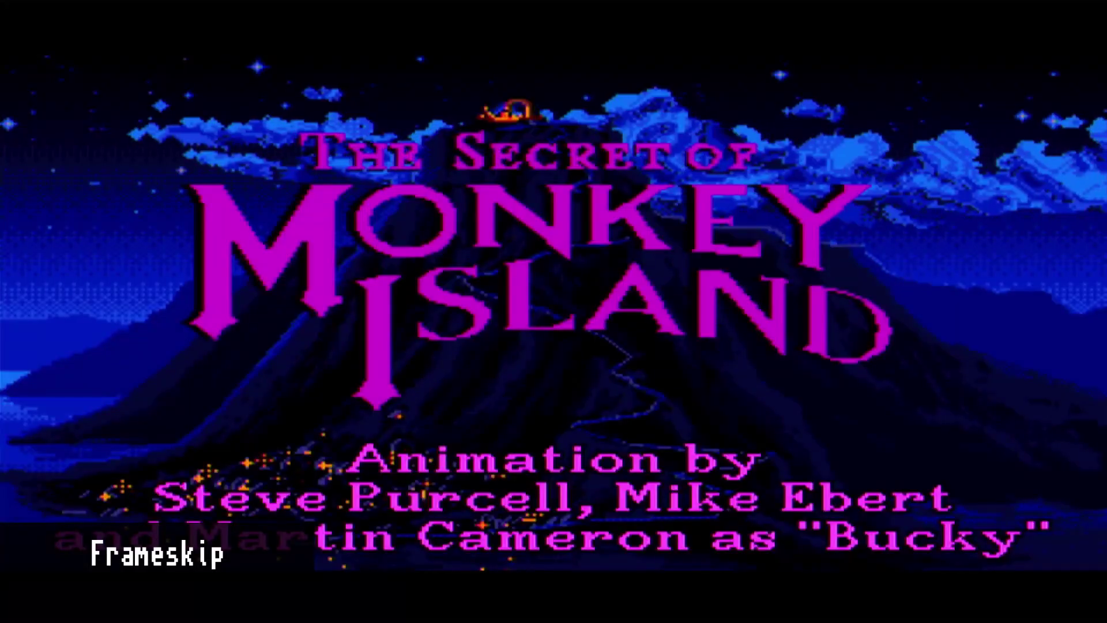